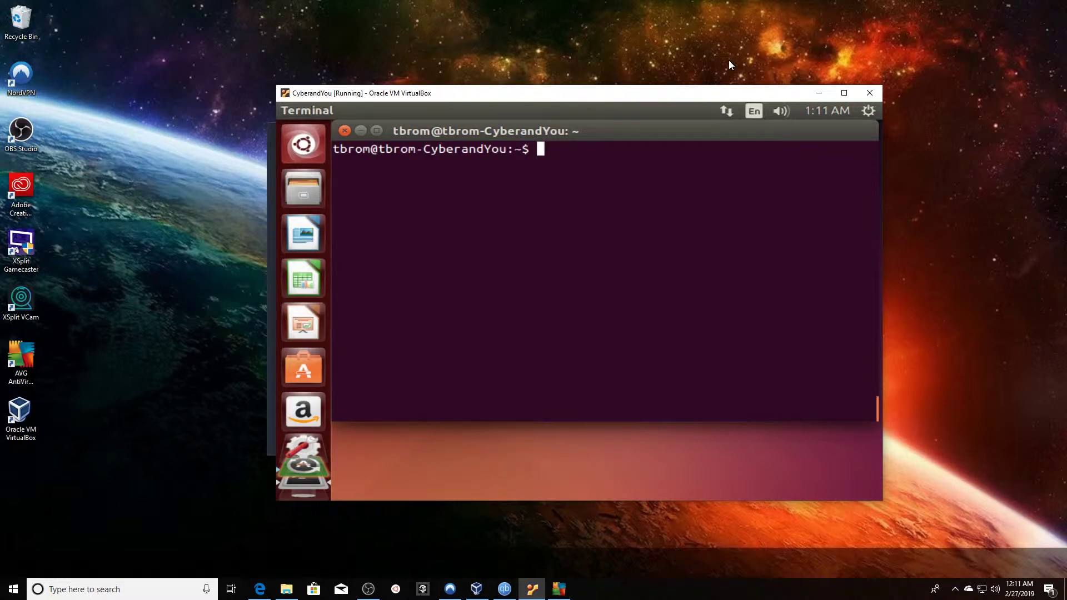
{"action": "type", "text": "sudo "}
{"action": "type", "text": "apt-get install "}
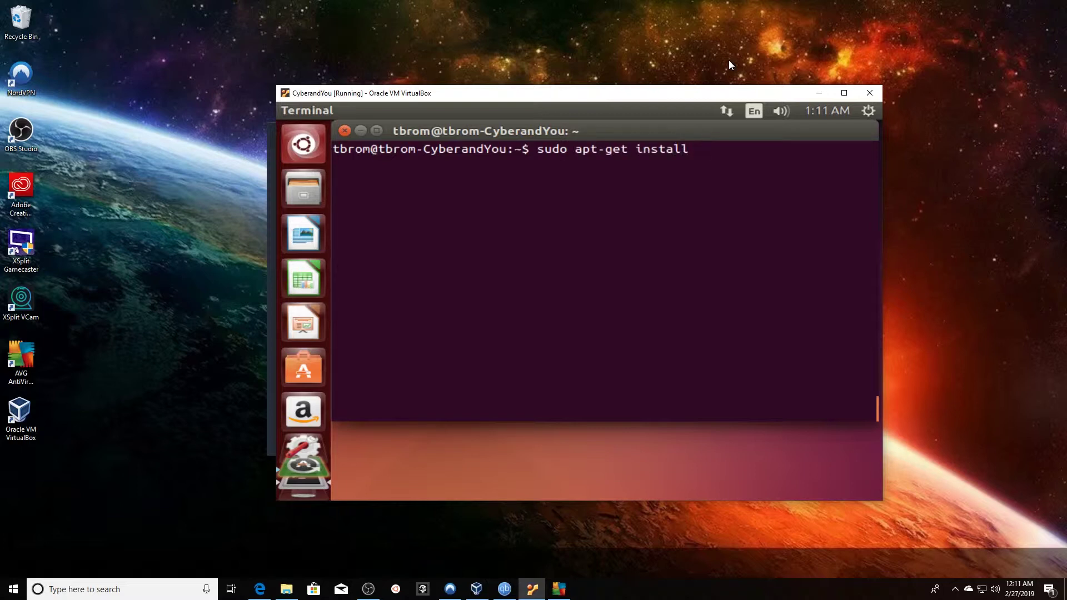
{"action": "type", "text": "fire"}
{"action": "type", "text": "fox"}
Step: Run 'sudo apt-get install firefox' to download and install Firefox
{"action": "key", "text": "Return"}
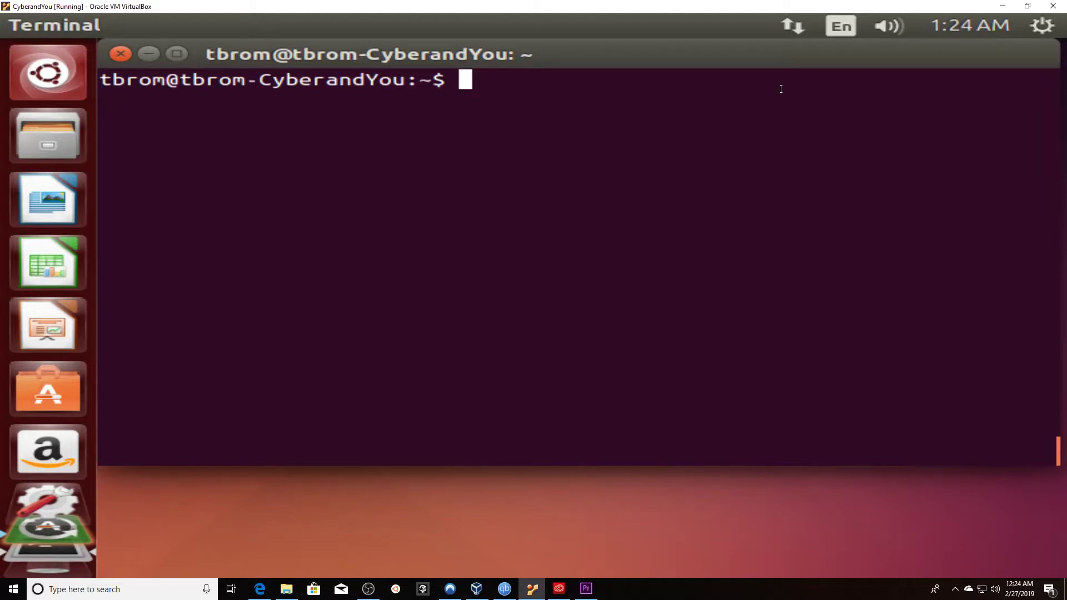
{"action": "type", "text": "firefox"}
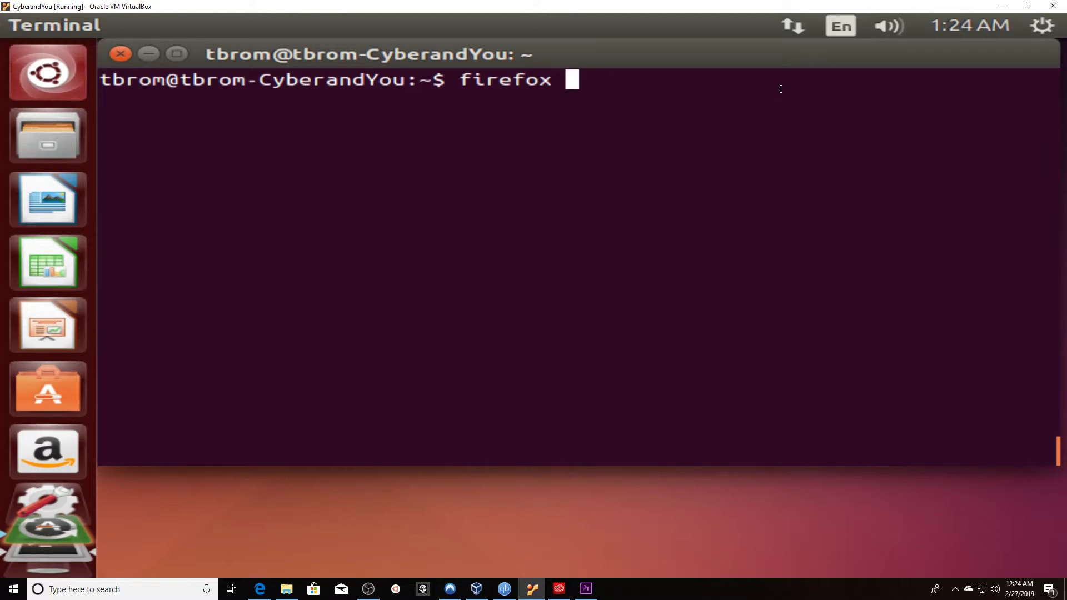
{"action": "type", "text": "&"}
Step: Run 'firefox &' to launch Firefox in the background and open a New Tab page
{"action": "key", "text": "Return"}
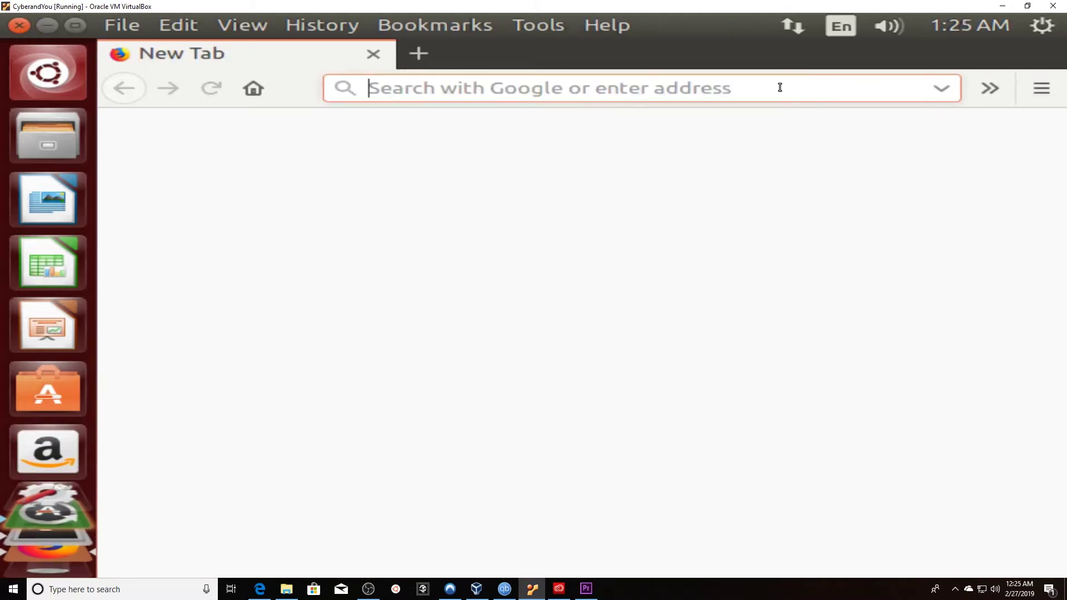